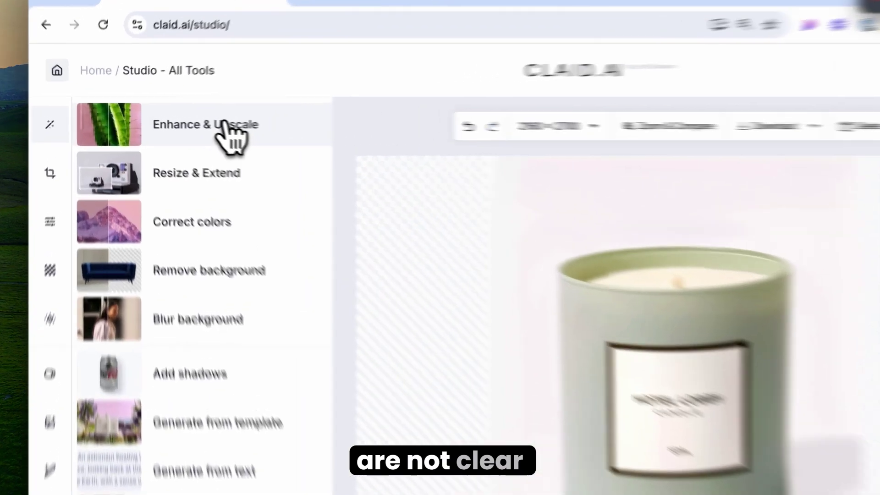
Step: Upscale the candle photo 2x to 4320 × 5400 with the General enhancement model
{"action": "left_click", "coordinate": [184, 120]}
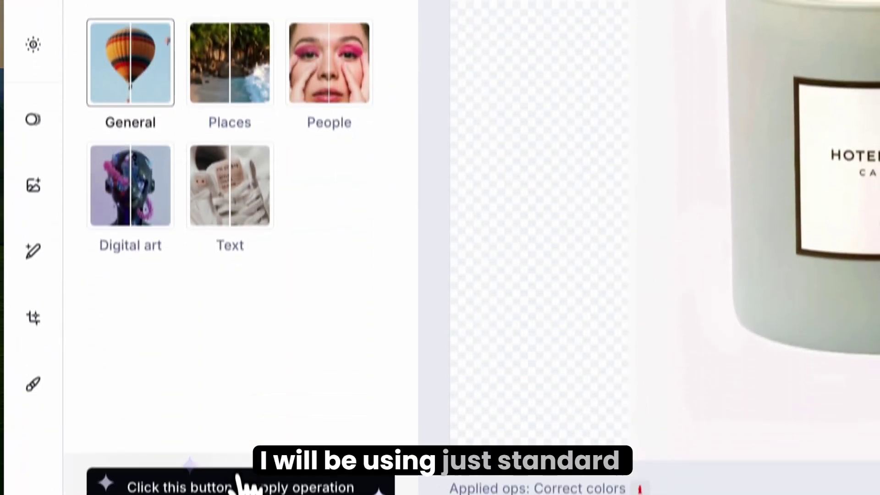
{"action": "left_click", "coordinate": [240, 480]}
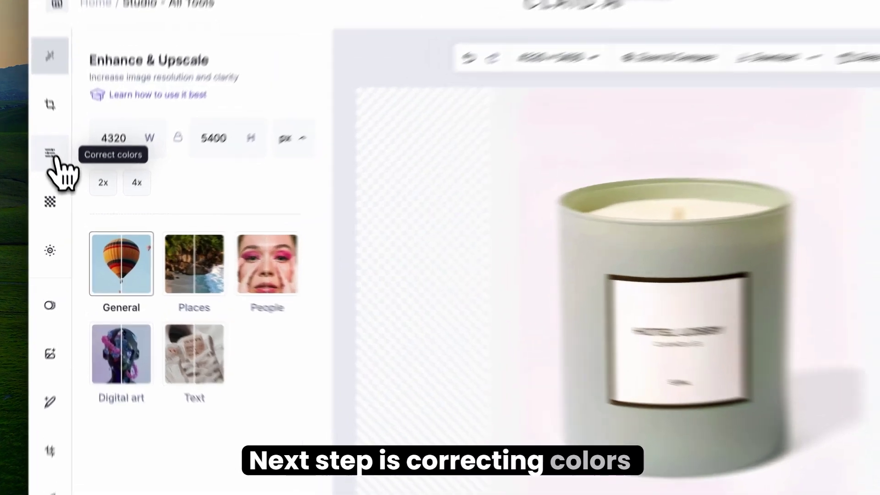
Step: Apply an automatic HDR colour correction at 100% to the candle, then bring up Remove background
{"action": "left_click", "coordinate": [64, 186]}
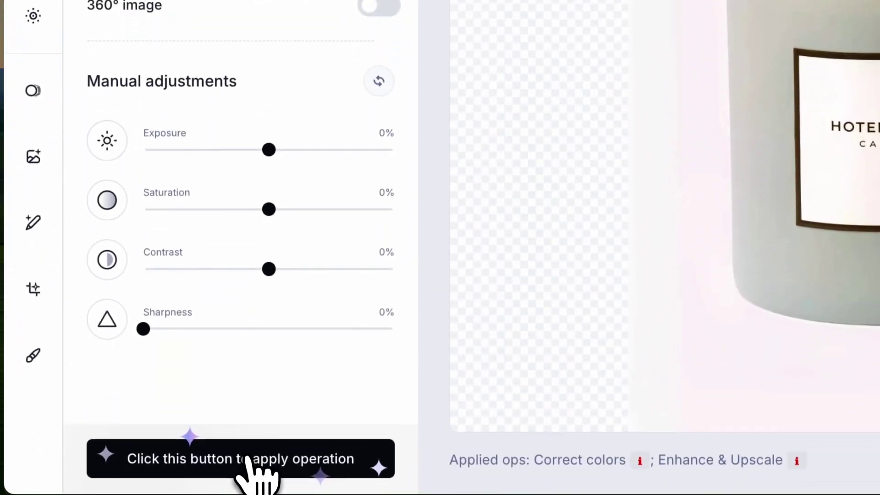
{"action": "left_click", "coordinate": [255, 463]}
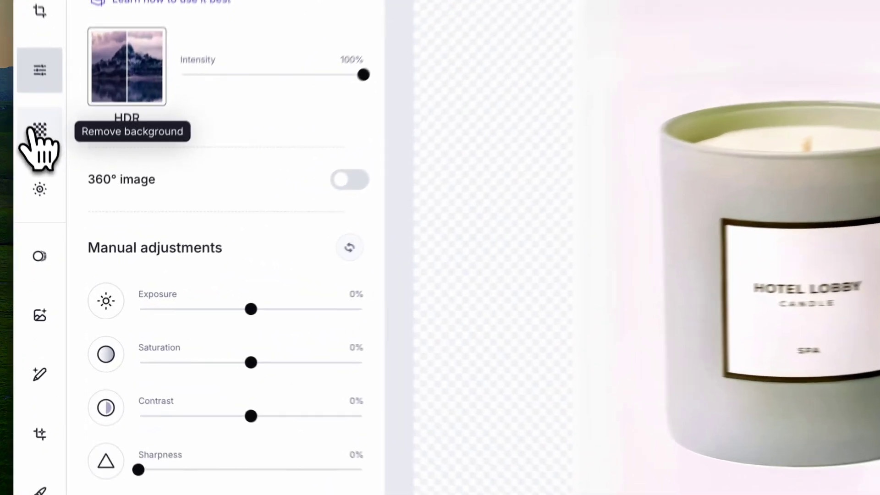
{"action": "left_click", "coordinate": [64, 219]}
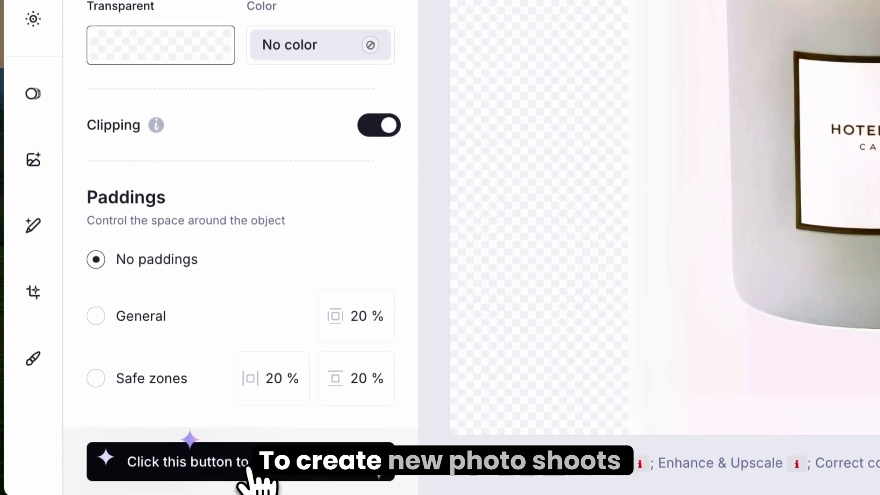
Step: Remove the candle's background with the General model, leaving it on transparency at 4221 × 5400
{"action": "left_click", "coordinate": [247, 460]}
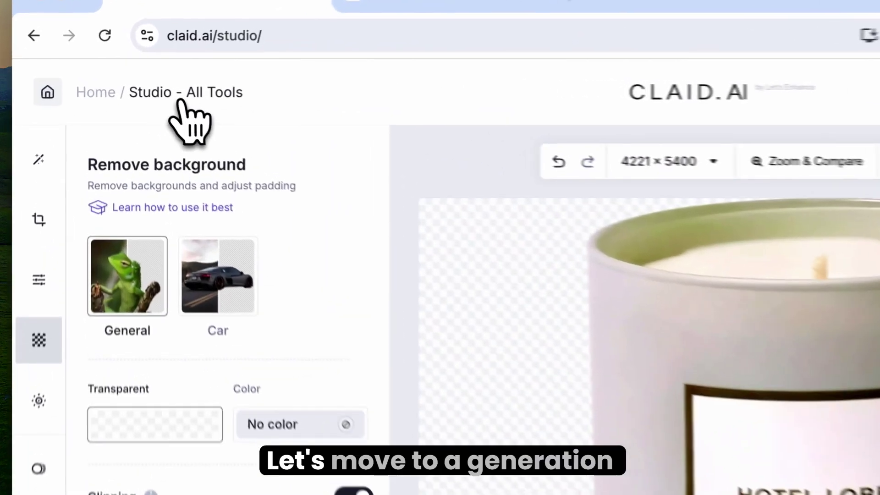
{"action": "left_click", "coordinate": [146, 86]}
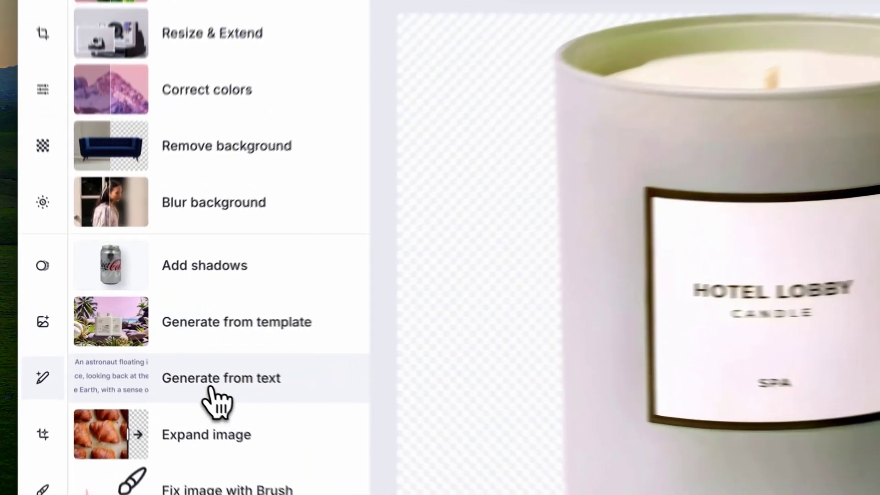
Step: In Generate from text, resize and centre the cut-out candle on the product canvas
{"action": "left_click", "coordinate": [171, 358]}
{"action": "left_click_drag", "start_coordinate": [243, 255], "coordinate": [243, 231]}
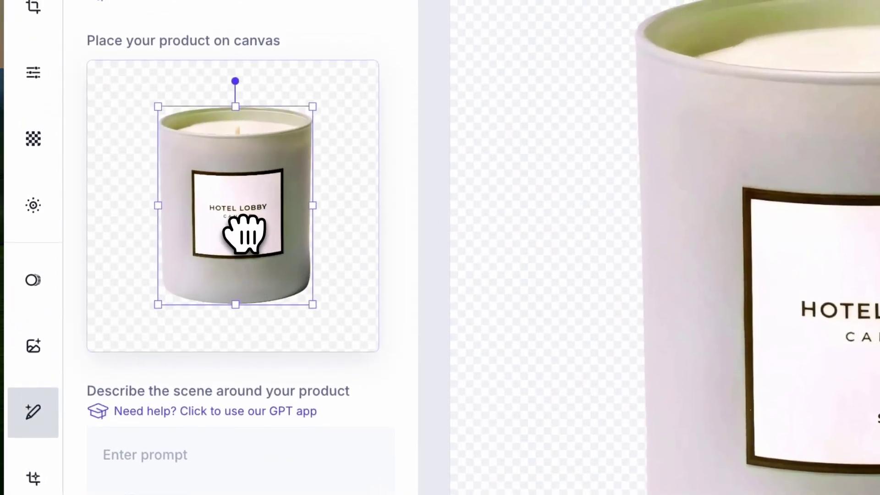
{"action": "left_click_drag", "start_coordinate": [158, 106], "coordinate": [196, 157]}
{"action": "left_click_drag", "start_coordinate": [234, 204], "coordinate": [210, 213]}
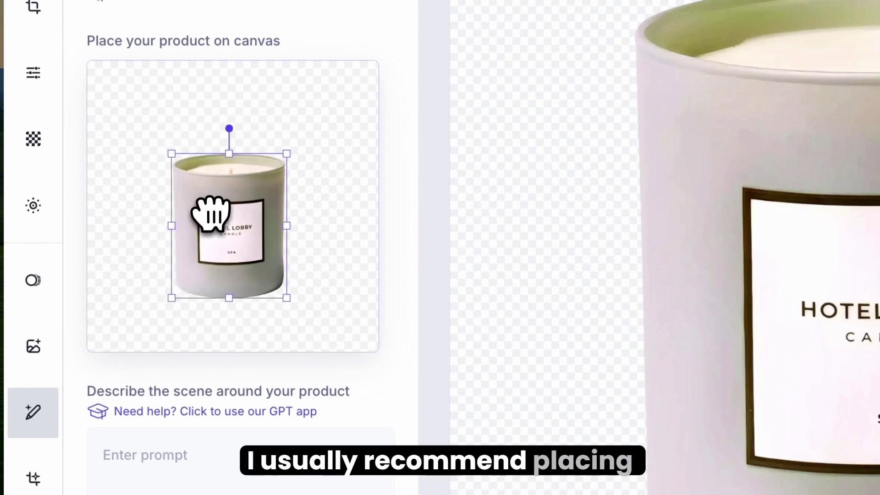
{"action": "left_click_drag", "start_coordinate": [287, 297], "coordinate": [298, 315]}
{"action": "left_click_drag", "start_coordinate": [256, 287], "coordinate": [244, 262]}
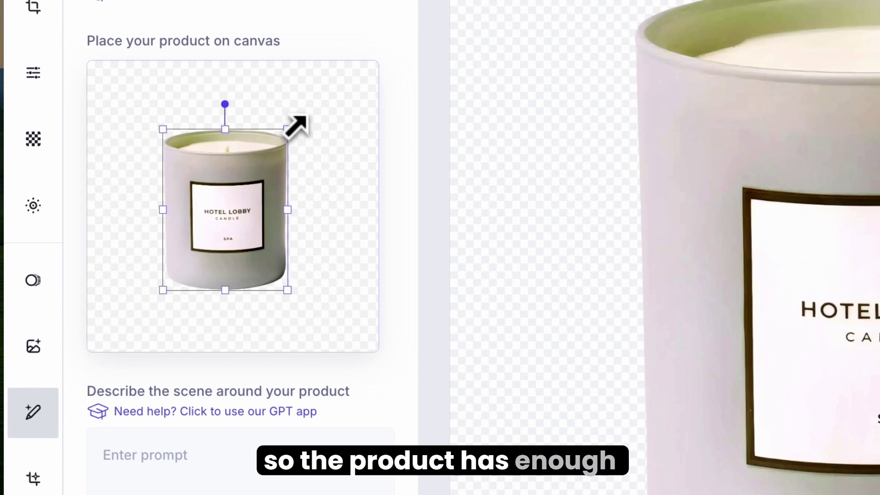
{"action": "left_click_drag", "start_coordinate": [288, 129], "coordinate": [301, 114]}
{"action": "left_click_drag", "start_coordinate": [226, 199], "coordinate": [222, 218]}
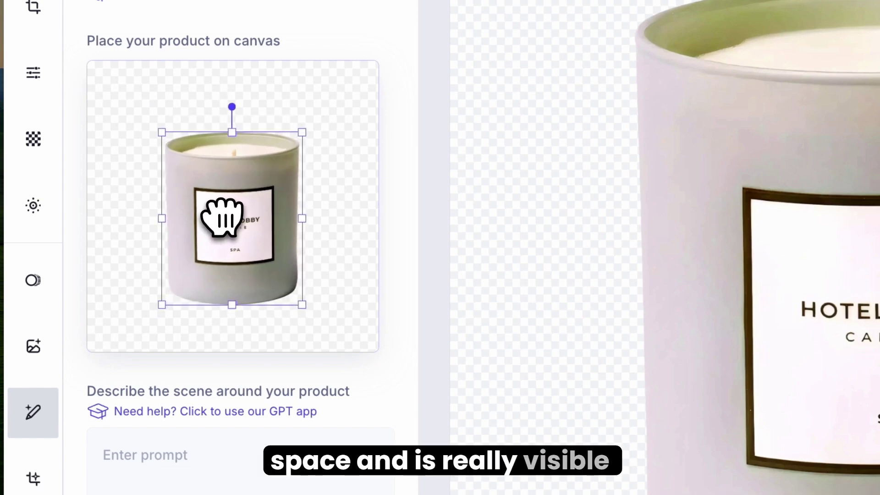
Step: Select the scene description box and check Color guidance, leaving it at No color
{"action": "scroll", "coordinate": [202, 324], "scroll_direction": "down", "scroll_amount": 4}
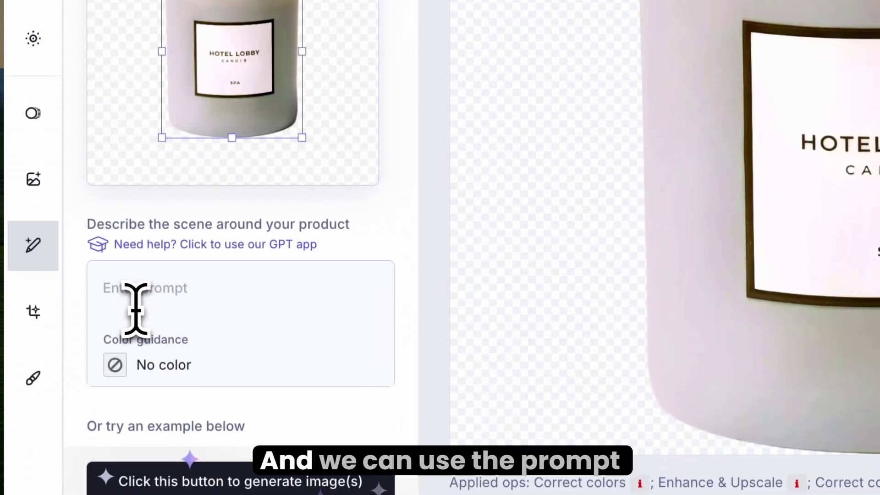
{"action": "left_click", "coordinate": [122, 288]}
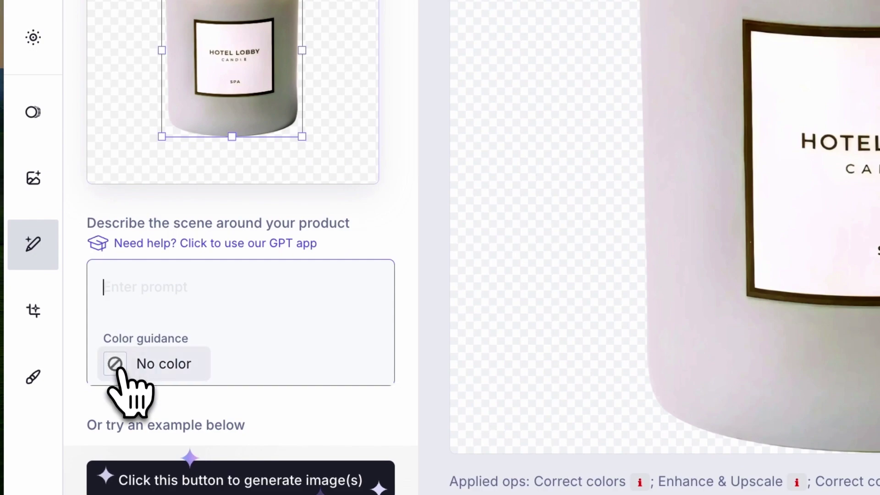
{"action": "left_click", "coordinate": [146, 366]}
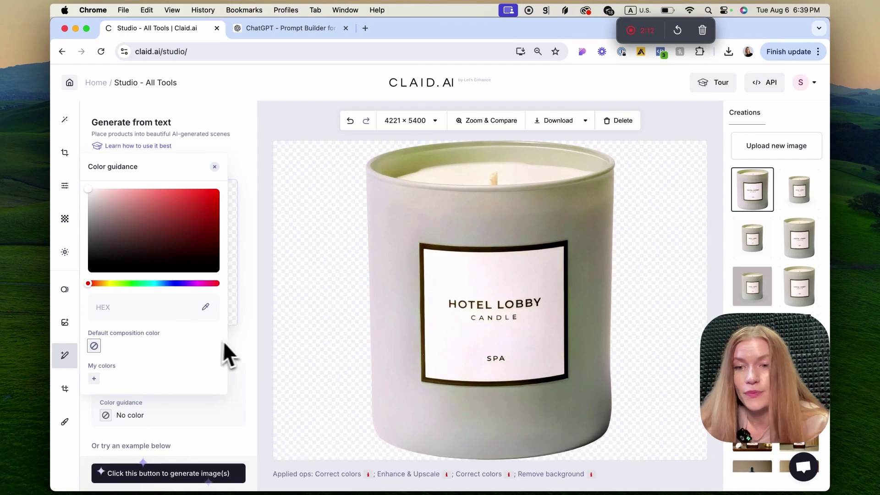
{"action": "left_click", "coordinate": [234, 349]}
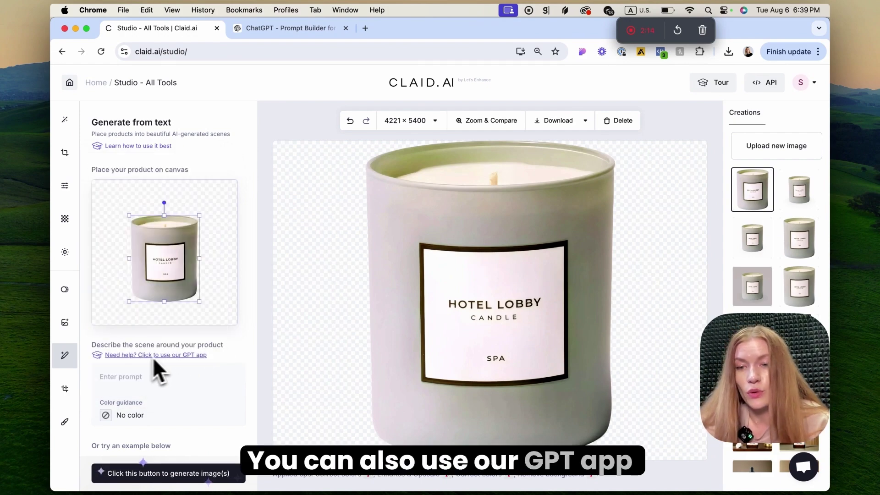
Step: Select the marble-countertop spa scene prompt in the ChatGPT Prompt Builder for Claid chat
{"action": "left_click", "coordinate": [296, 28]}
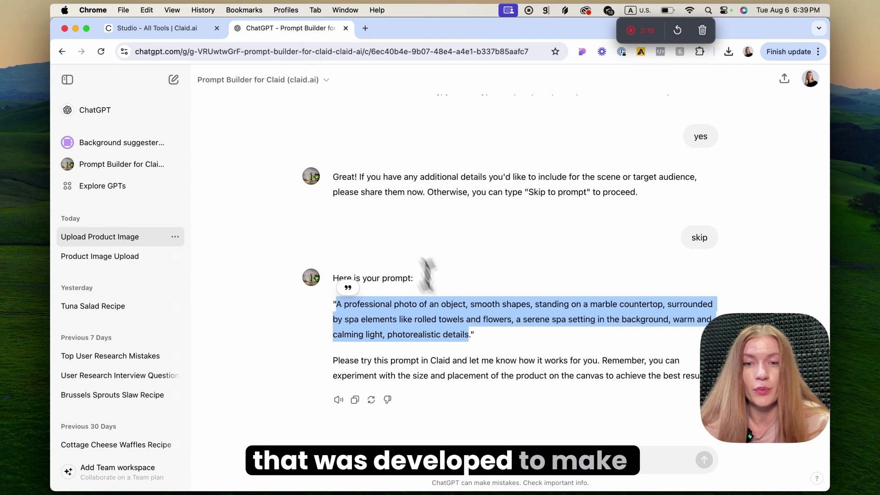
{"action": "left_click", "coordinate": [439, 324]}
{"action": "left_click_drag", "start_coordinate": [337, 304], "coordinate": [455, 334]}
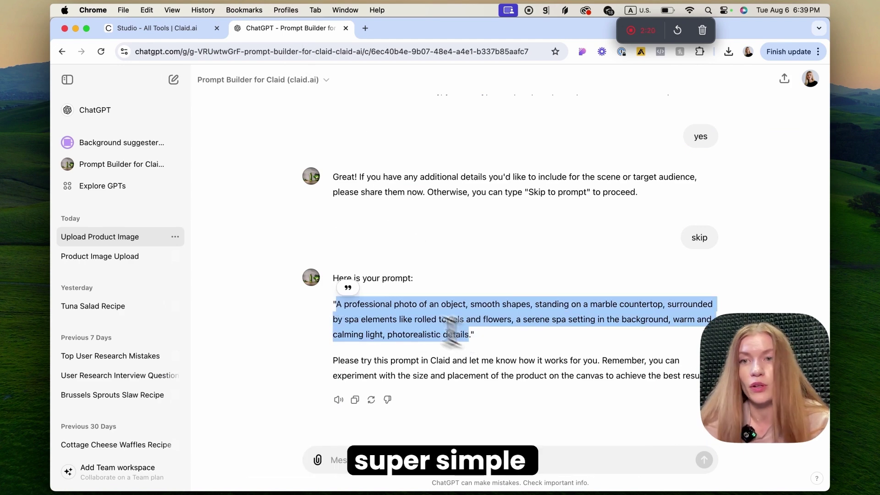
{"action": "scroll", "coordinate": [359, 203], "scroll_direction": "up", "scroll_amount": 5}
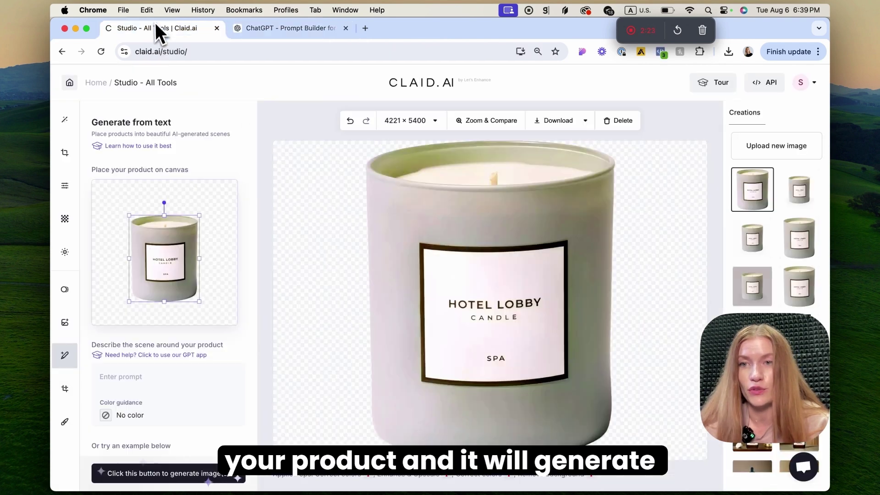
Step: Paste the spa prompt in Claid, generate two 1024 × 1024 scenes, and view the second
{"action": "left_click", "coordinate": [155, 28]}
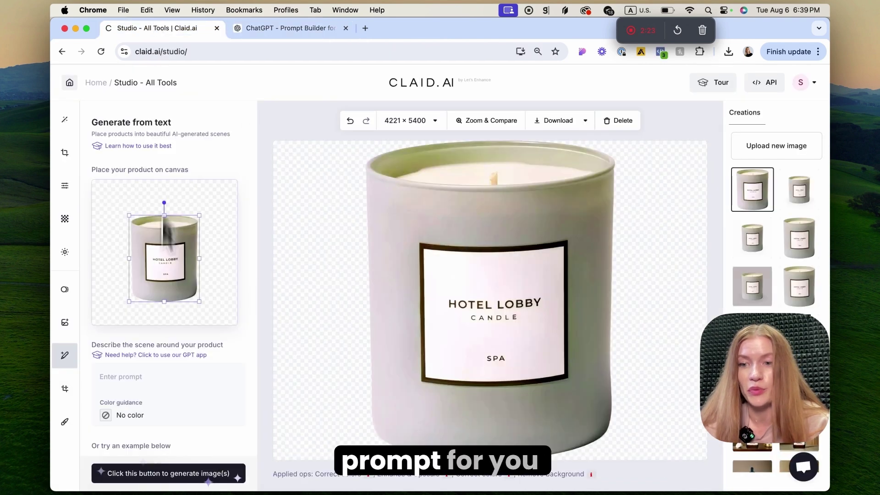
{"action": "left_click", "coordinate": [142, 376]}
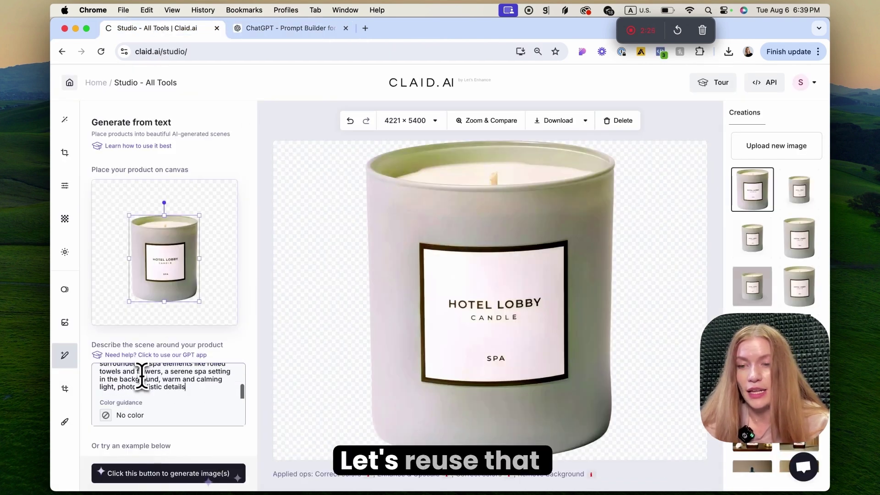
{"action": "left_click", "coordinate": [136, 475]}
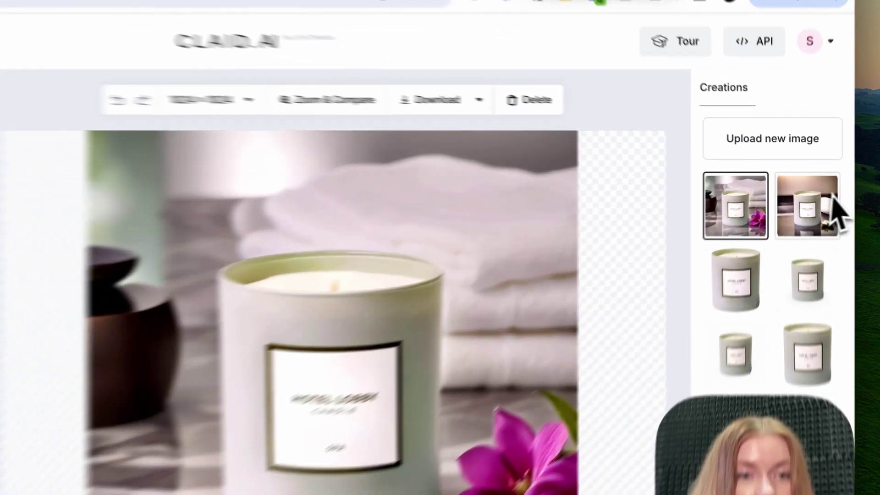
{"action": "left_click", "coordinate": [799, 189]}
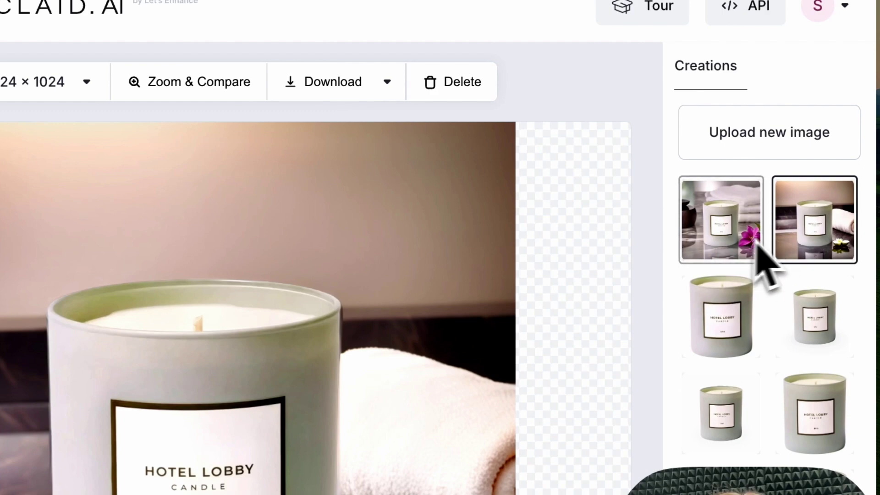
Step: Expand the first spa scene with the pink flower to Instagram Story 1080 × 1920
{"action": "left_click", "coordinate": [711, 243]}
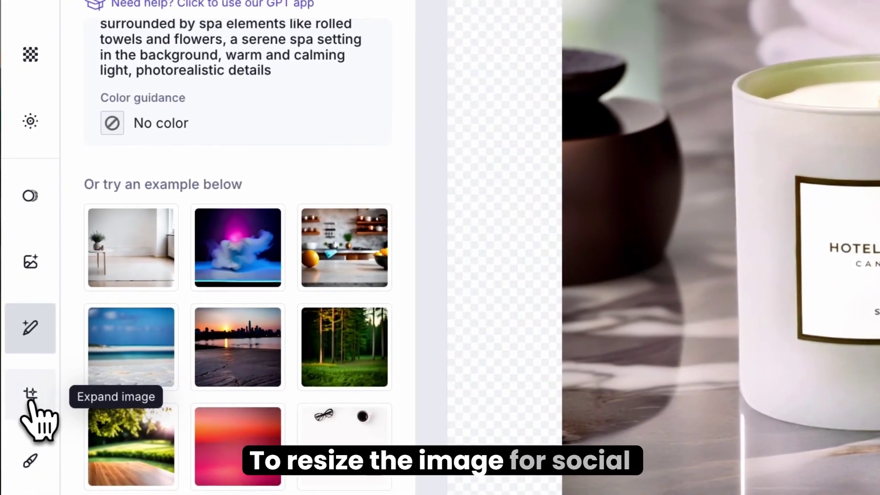
{"action": "left_click", "coordinate": [31, 396]}
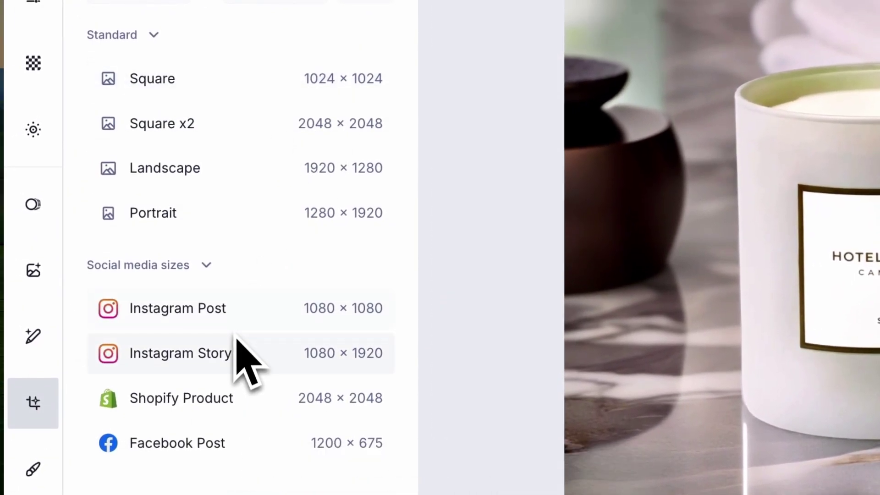
{"action": "left_click", "coordinate": [233, 364]}
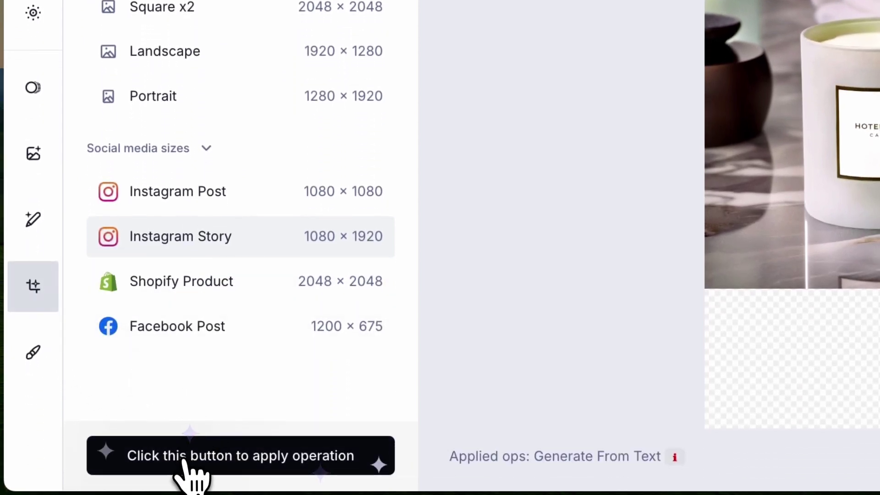
{"action": "left_click", "coordinate": [185, 459]}
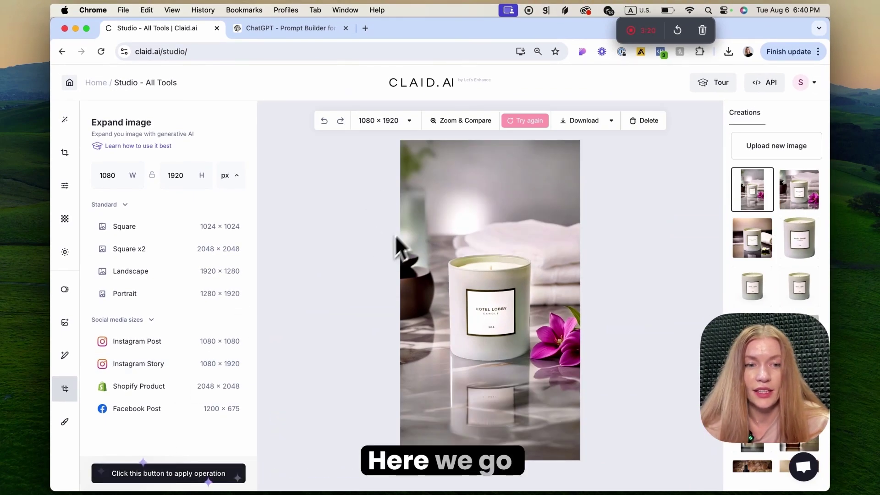
Step: Open Generate from template and browse the Claid templates and My templates
{"action": "left_click", "coordinate": [94, 319]}
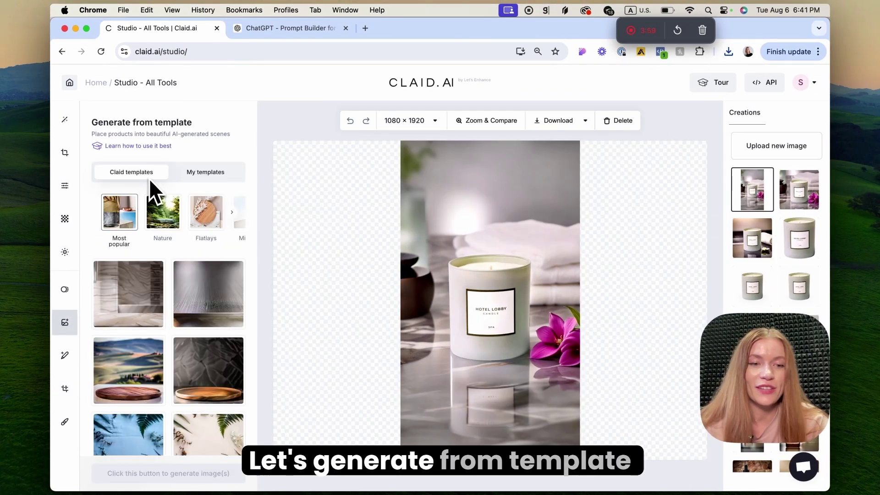
{"action": "scroll", "coordinate": [165, 274], "scroll_direction": "down", "scroll_amount": 7}
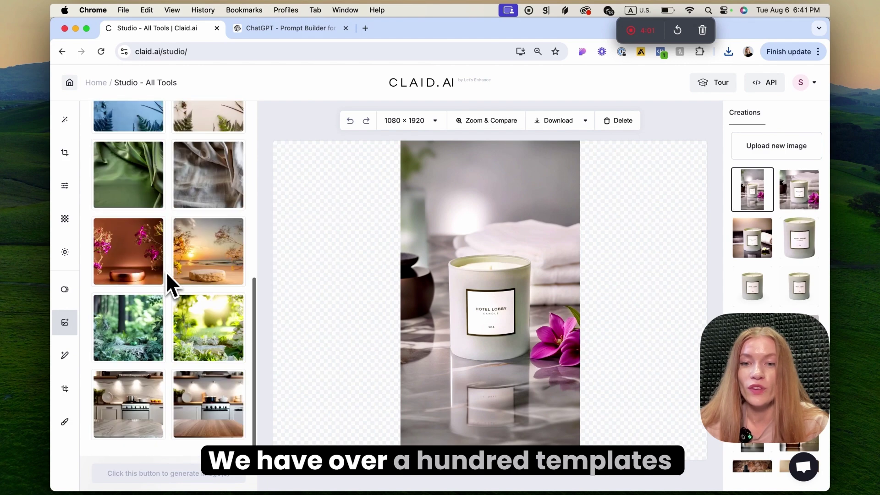
{"action": "scroll", "coordinate": [166, 271], "scroll_direction": "up", "scroll_amount": 2}
{"action": "scroll", "coordinate": [166, 271], "scroll_direction": "up", "scroll_amount": 5}
{"action": "scroll", "coordinate": [208, 224], "scroll_direction": "right", "scroll_amount": 3}
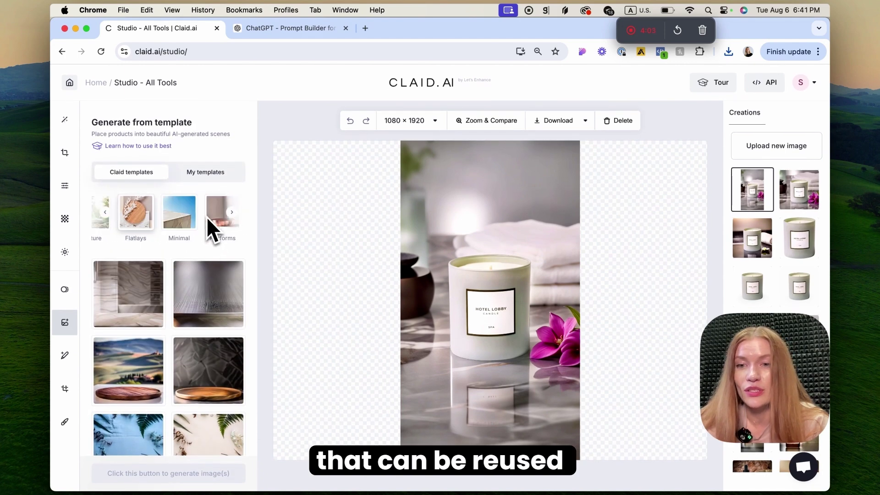
{"action": "scroll", "coordinate": [206, 217], "scroll_direction": "right", "scroll_amount": 2}
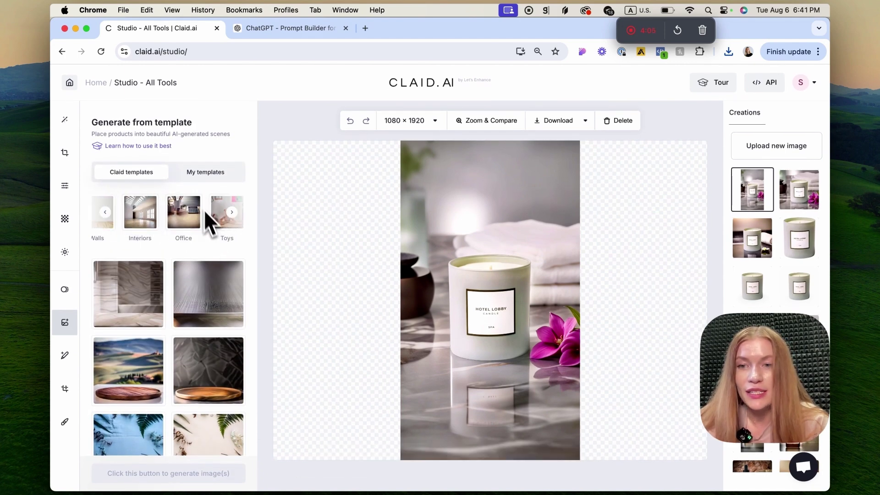
{"action": "left_click", "coordinate": [203, 183]}
{"action": "scroll", "coordinate": [162, 427], "scroll_direction": "down", "scroll_amount": 15}
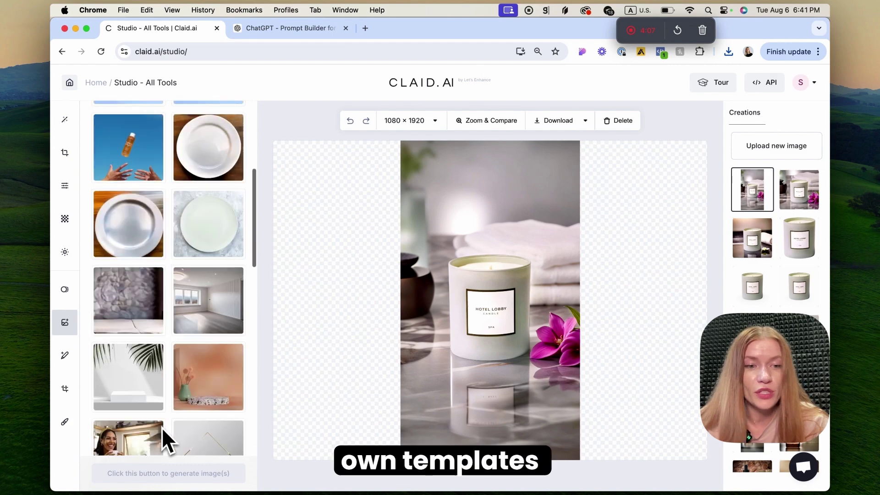
{"action": "scroll", "coordinate": [162, 427], "scroll_direction": "up", "scroll_amount": 15}
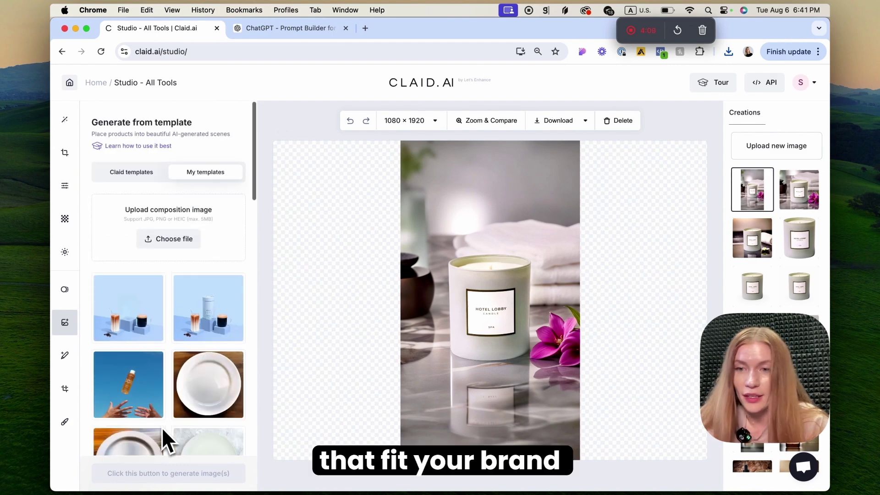
Step: Show the SPA category of Claid templates and load the background-removed candle cutout
{"action": "left_click", "coordinate": [122, 183]}
{"action": "scroll", "coordinate": [207, 338], "scroll_direction": "down", "scroll_amount": 3}
{"action": "scroll", "coordinate": [210, 284], "scroll_direction": "up", "scroll_amount": 3}
{"action": "scroll", "coordinate": [217, 231], "scroll_direction": "right", "scroll_amount": 10}
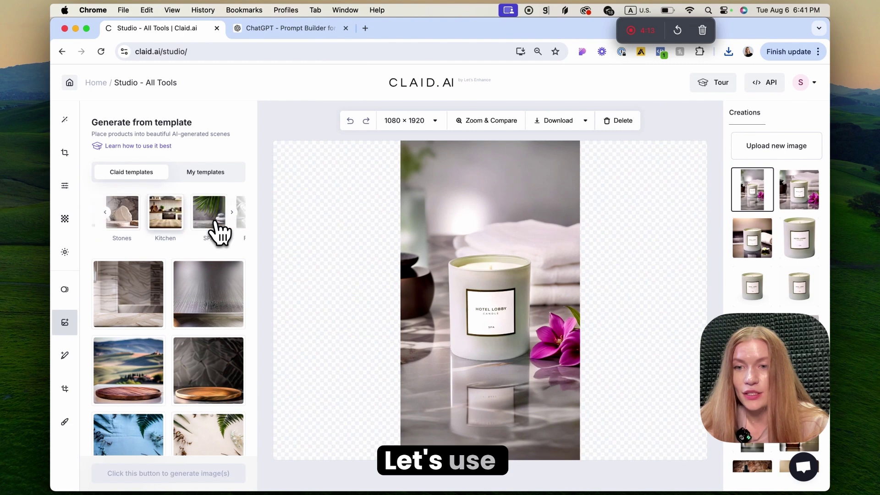
{"action": "left_click", "coordinate": [158, 218]}
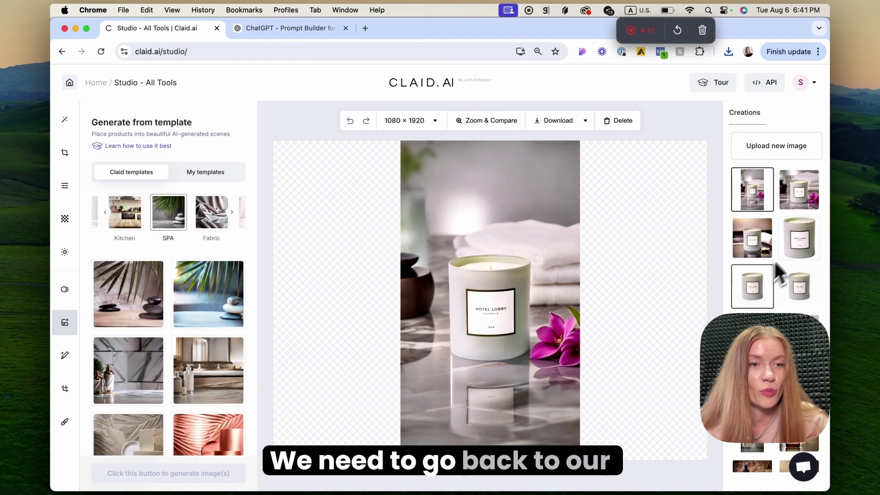
{"action": "left_click", "coordinate": [805, 241]}
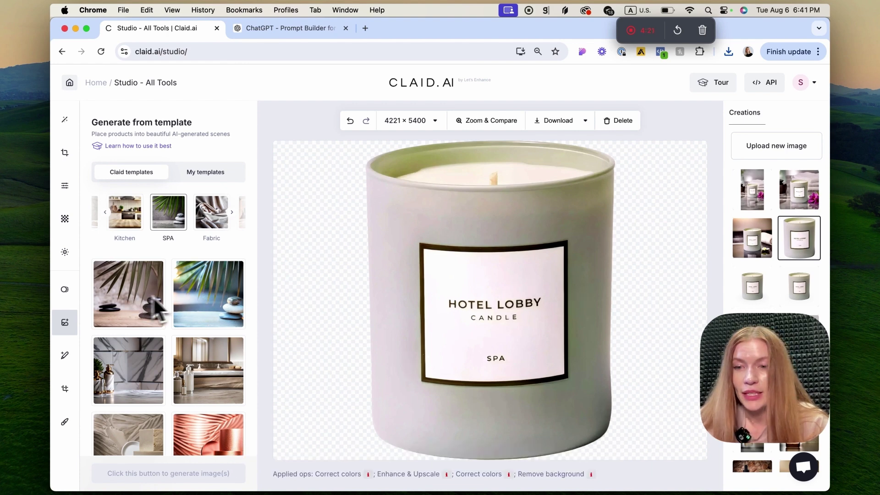
Step: Place the candle lower in the palm-and-stones SPA template and set creativity to Medium
{"action": "scroll", "coordinate": [180, 296], "scroll_direction": "down", "scroll_amount": 3}
{"action": "scroll", "coordinate": [179, 296], "scroll_direction": "up", "scroll_amount": 3}
{"action": "left_click", "coordinate": [138, 304]}
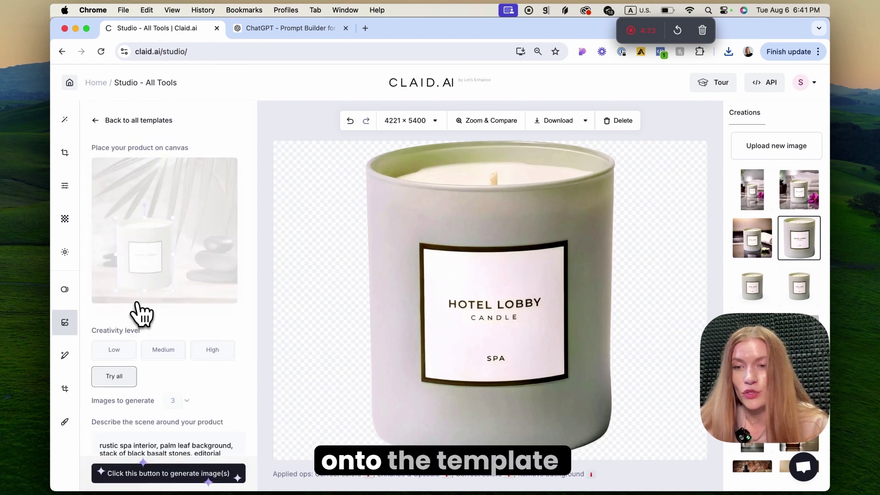
{"action": "left_click_drag", "start_coordinate": [147, 231], "coordinate": [145, 255]}
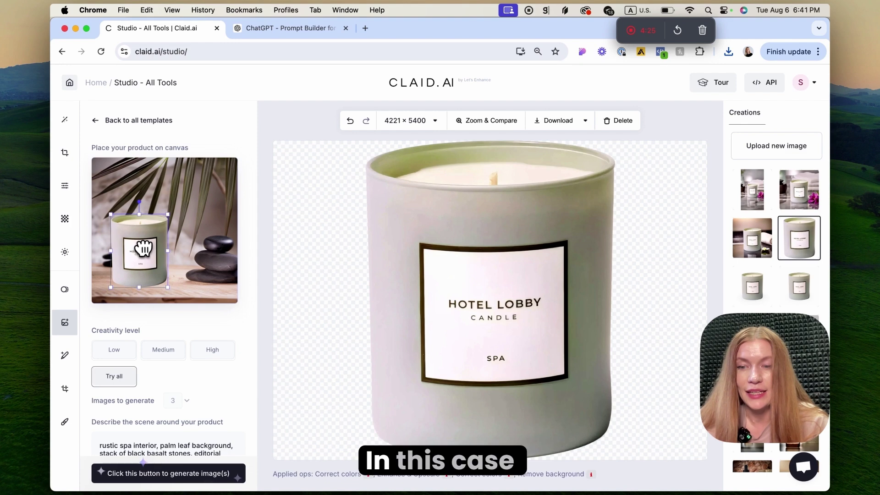
{"action": "left_click", "coordinate": [162, 362]}
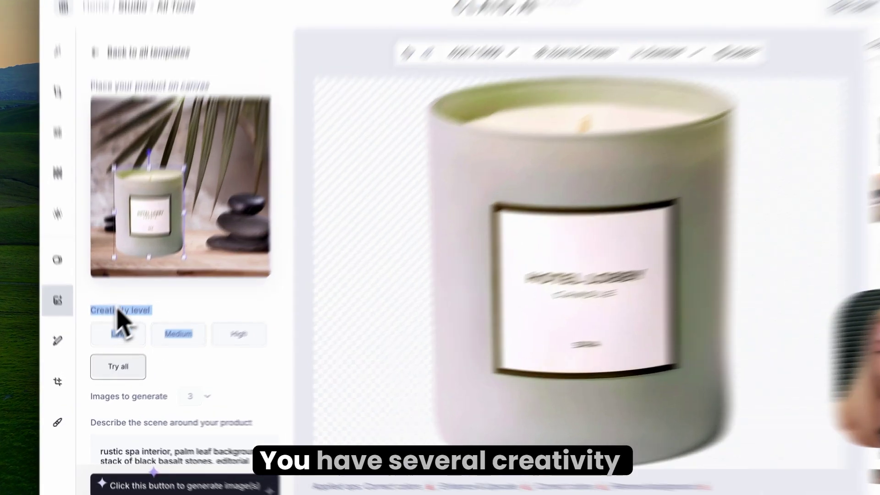
{"action": "left_click", "coordinate": [136, 330]}
{"action": "left_click", "coordinate": [115, 281]}
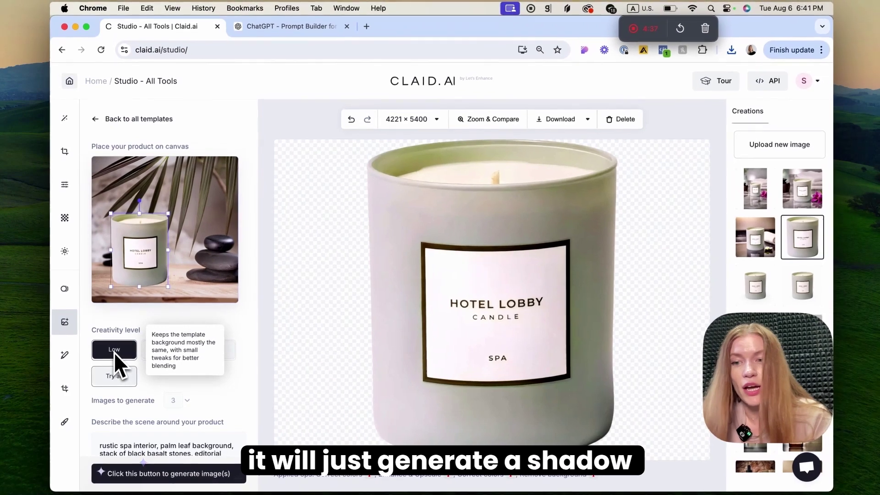
{"action": "left_click", "coordinate": [202, 275]}
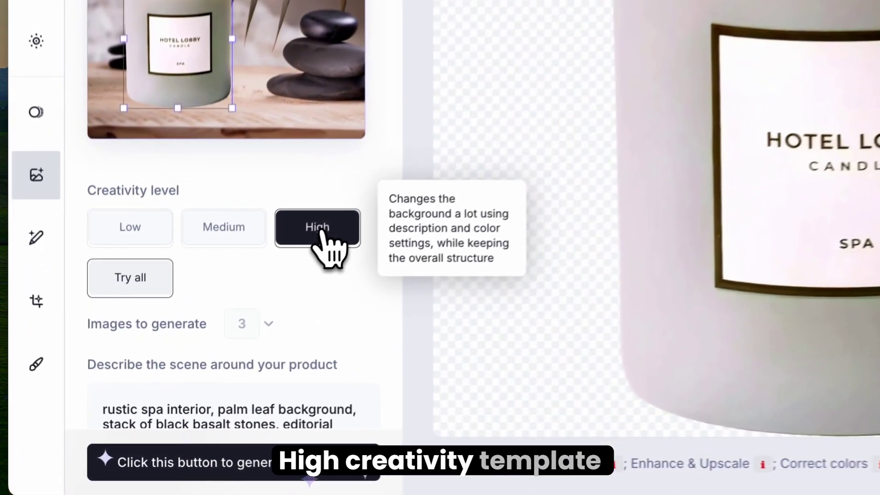
Step: Set creativity to High and choose teal #72B1BB from My colors as colour guidance
{"action": "left_click", "coordinate": [212, 350]}
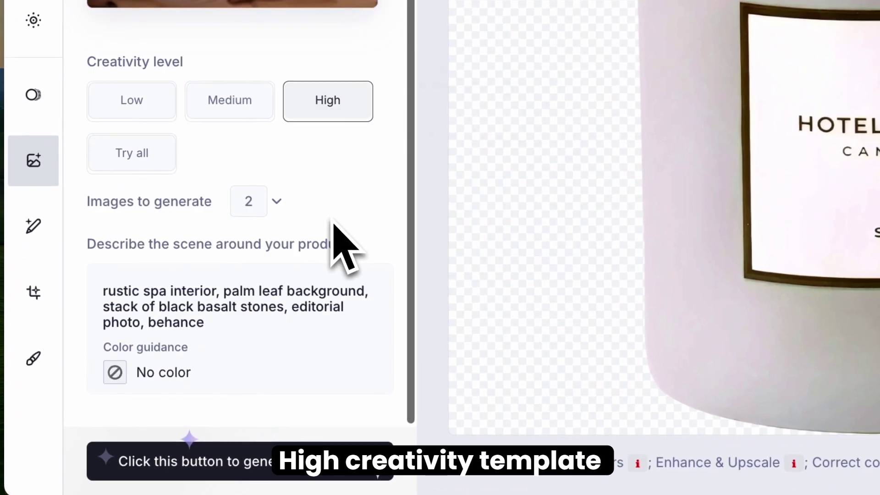
{"action": "left_click", "coordinate": [147, 373]}
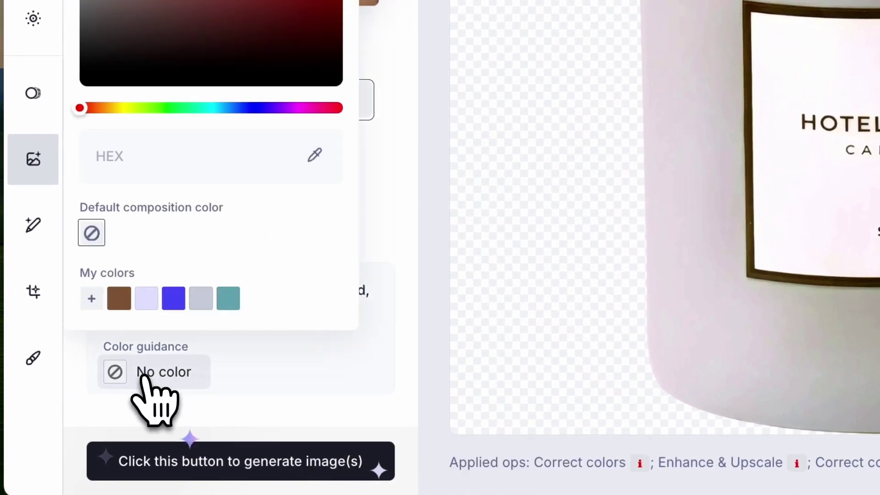
{"action": "left_click", "coordinate": [227, 305]}
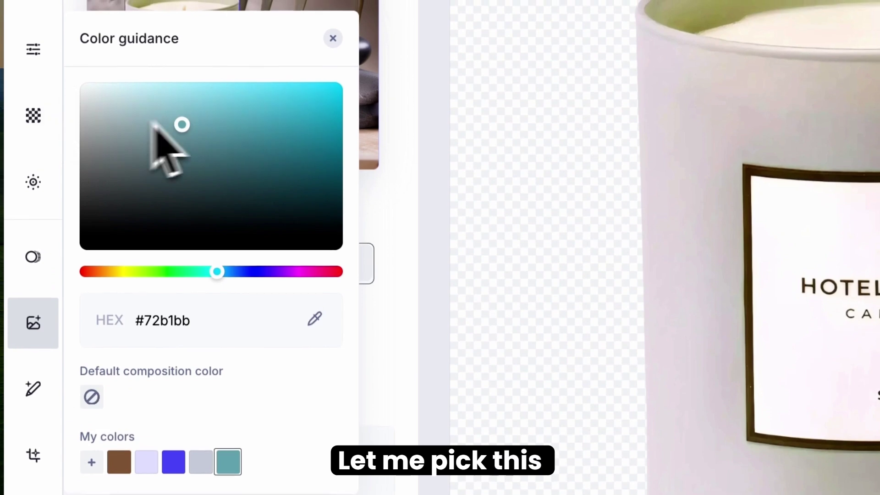
{"action": "left_click", "coordinate": [389, 206]}
Step: Choose Try all creativity levels for 3 images and start generating the spa scene
{"action": "scroll", "coordinate": [324, 334], "scroll_direction": "down", "scroll_amount": 1}
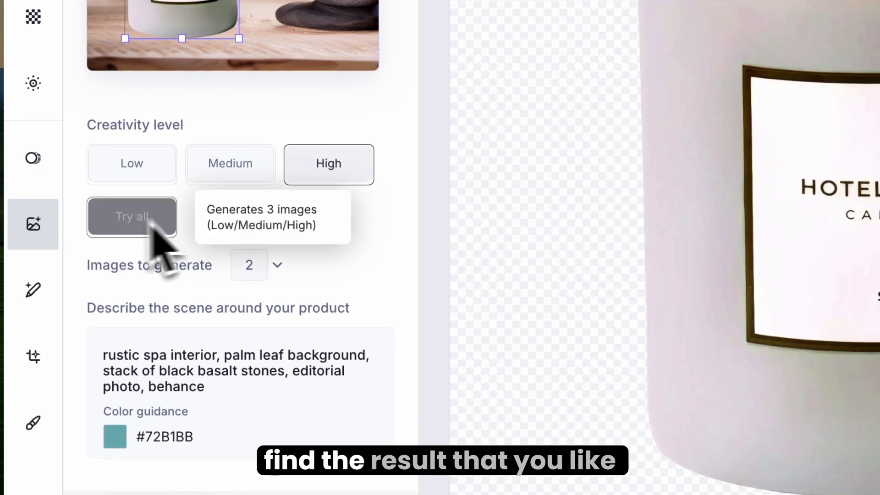
{"action": "left_click", "coordinate": [120, 215]}
{"action": "left_click", "coordinate": [219, 465]}
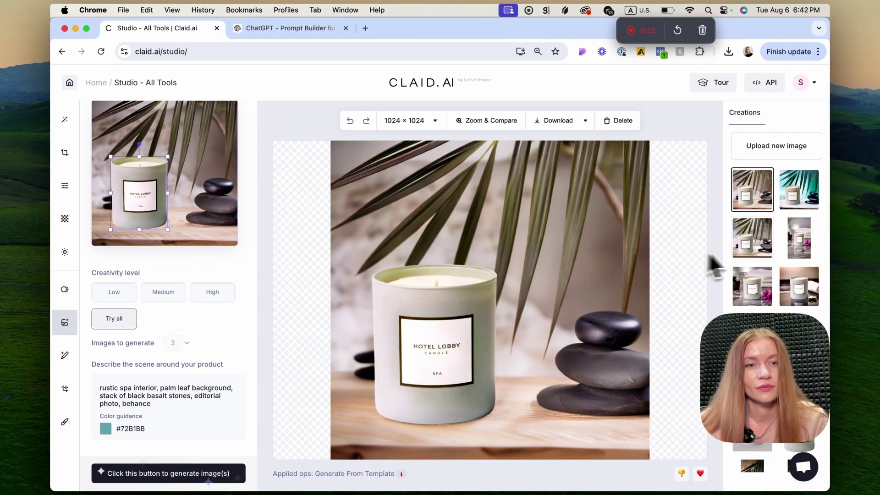
Step: Browse the new palm-and-stones candle scenes and settle on the vivid teal-backdrop version
{"action": "left_click", "coordinate": [761, 257]}
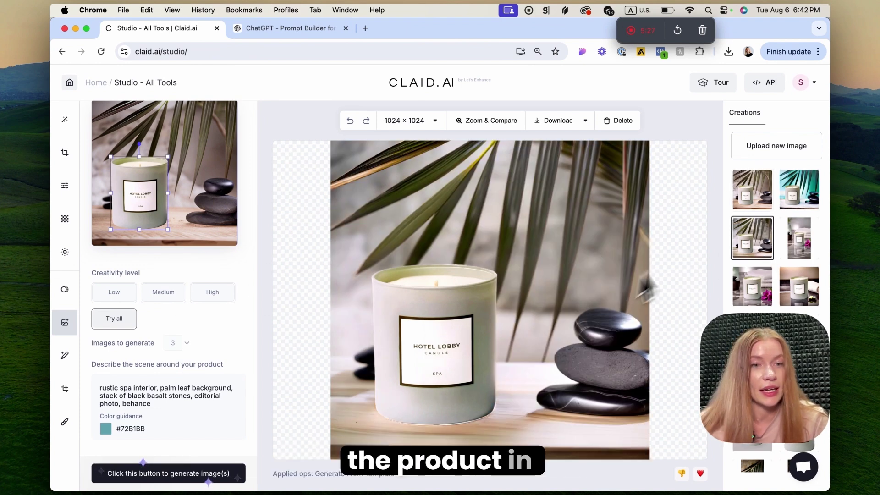
{"action": "left_click", "coordinate": [760, 205]}
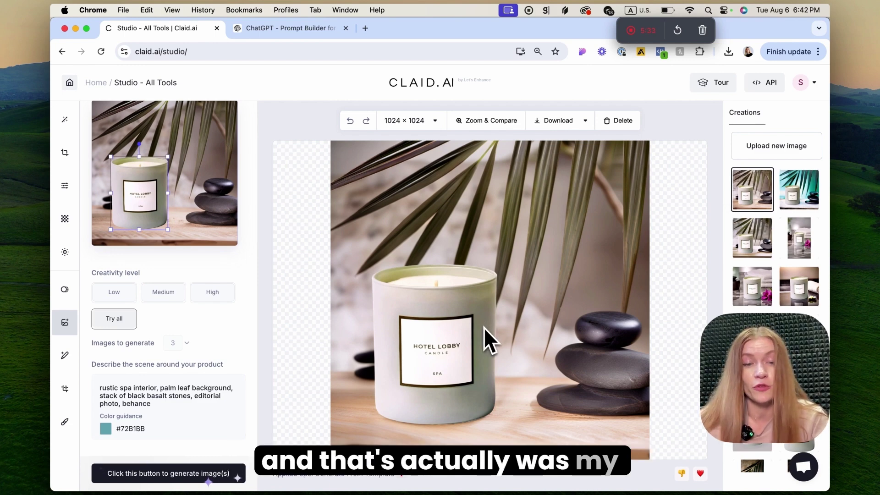
{"action": "left_click", "coordinate": [795, 204]}
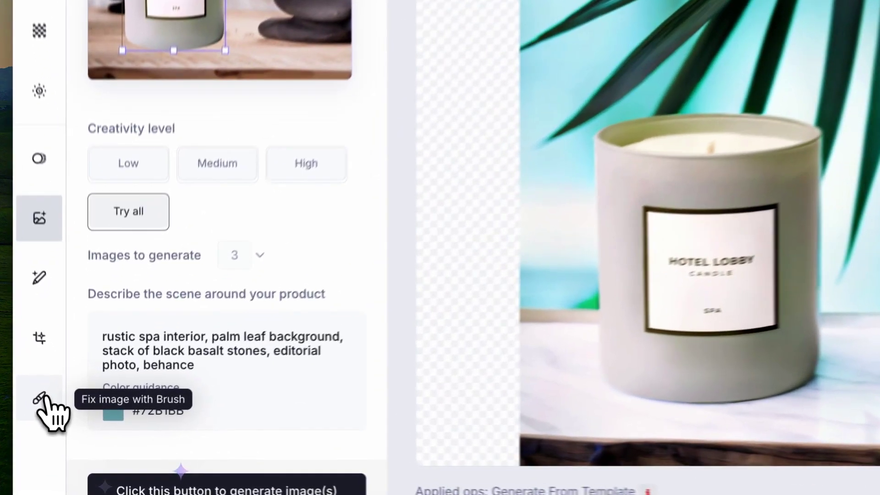
Step: Paint over the stacked black stones and the marble strip below with the Erase brush, then apply
{"action": "left_click", "coordinate": [63, 422]}
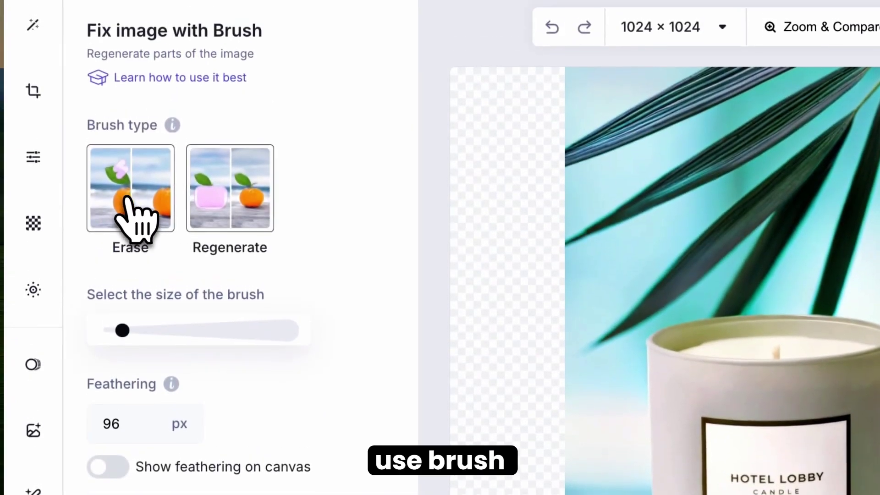
{"action": "left_click", "coordinate": [131, 215]}
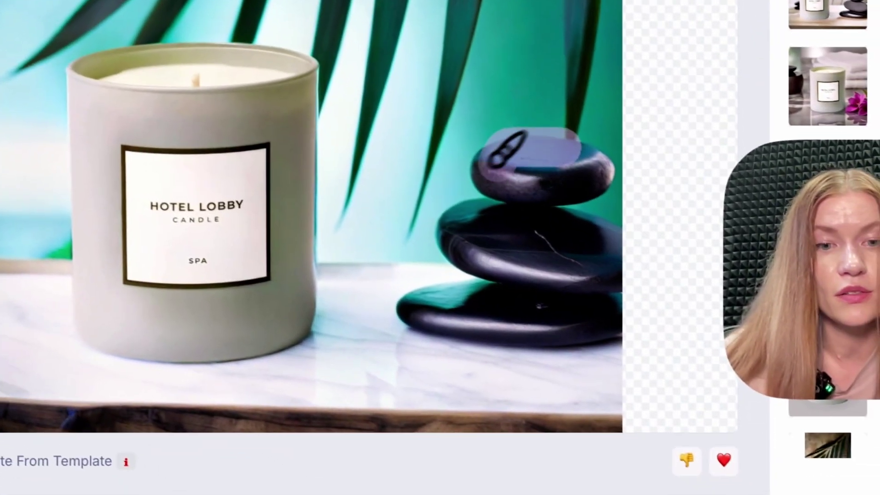
{"action": "mouse_move", "coordinate": [594, 186]}
{"action": "left_mouse_down"}
{"action": "mouse_move", "coordinate": [594, 300]}
{"action": "mouse_move", "coordinate": [680, 199]}
{"action": "mouse_move", "coordinate": [568, 174]}
{"action": "left_mouse_up"}
{"action": "mouse_move", "coordinate": [483, 130]}
{"action": "left_mouse_down"}
{"action": "mouse_move", "coordinate": [411, 259]}
{"action": "mouse_move", "coordinate": [526, 295]}
{"action": "mouse_move", "coordinate": [434, 277]}
{"action": "mouse_move", "coordinate": [381, 284]}
{"action": "mouse_move", "coordinate": [436, 316]}
{"action": "mouse_move", "coordinate": [552, 329]}
{"action": "mouse_move", "coordinate": [415, 326]}
{"action": "left_mouse_up"}
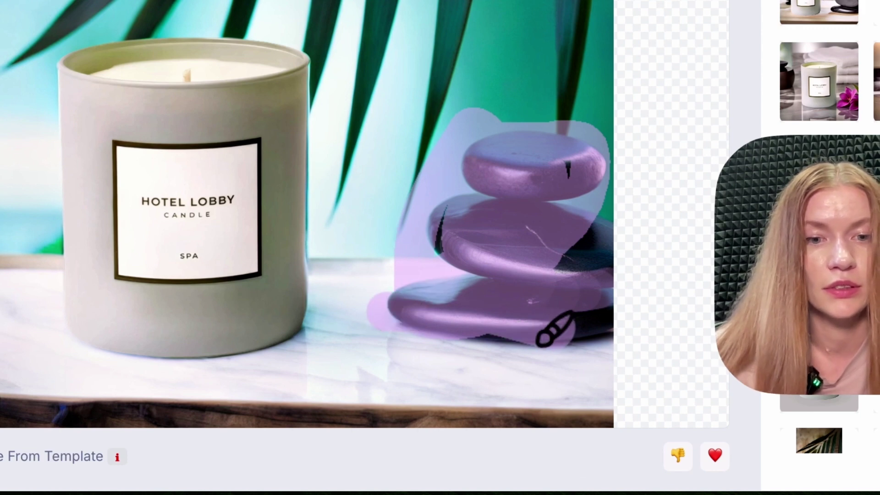
{"action": "mouse_move", "coordinate": [470, 343]}
{"action": "left_mouse_down"}
{"action": "mouse_move", "coordinate": [500, 348]}
{"action": "mouse_move", "coordinate": [581, 319]}
{"action": "mouse_move", "coordinate": [554, 277]}
{"action": "left_mouse_up"}
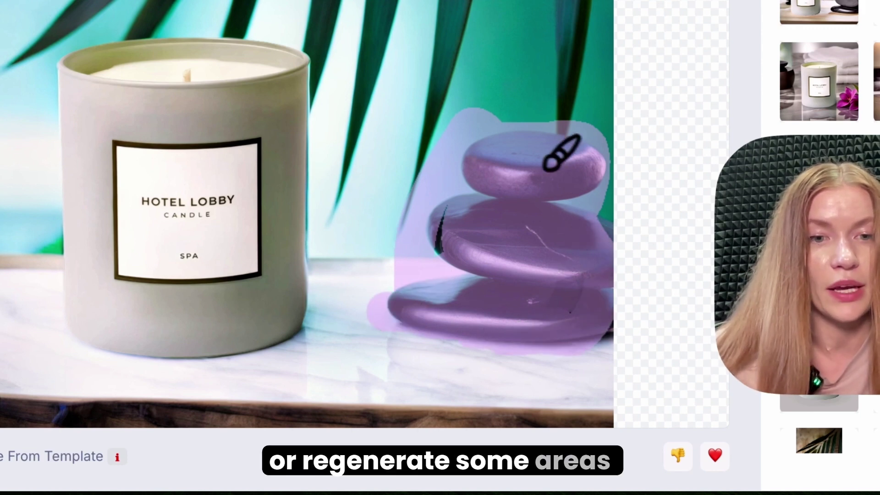
{"action": "mouse_move", "coordinate": [619, 353]}
{"action": "left_mouse_down"}
{"action": "mouse_move", "coordinate": [559, 344]}
{"action": "mouse_move", "coordinate": [511, 356]}
{"action": "mouse_move", "coordinate": [437, 358]}
{"action": "mouse_move", "coordinate": [366, 351]}
{"action": "left_mouse_up"}
{"action": "mouse_move", "coordinate": [378, 398]}
{"action": "left_mouse_down"}
{"action": "mouse_move", "coordinate": [373, 359]}
{"action": "mouse_move", "coordinate": [526, 367]}
{"action": "mouse_move", "coordinate": [604, 412]}
{"action": "left_mouse_up"}
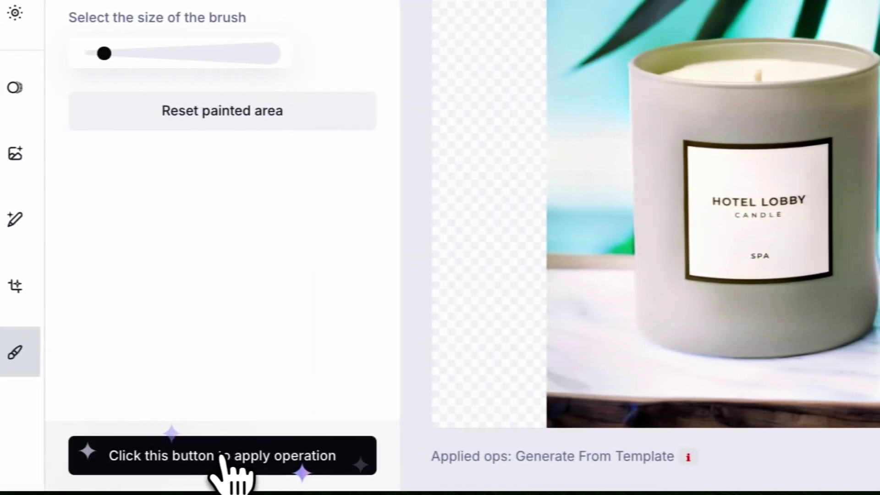
{"action": "left_click", "coordinate": [232, 471]}
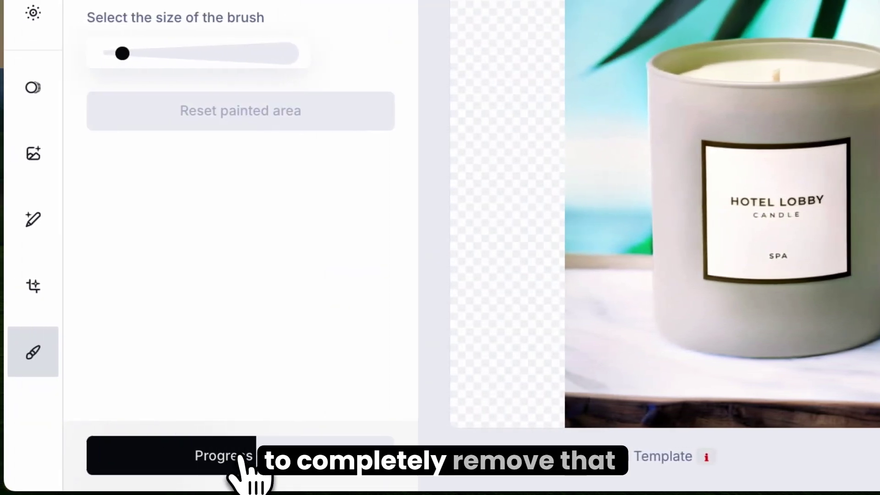